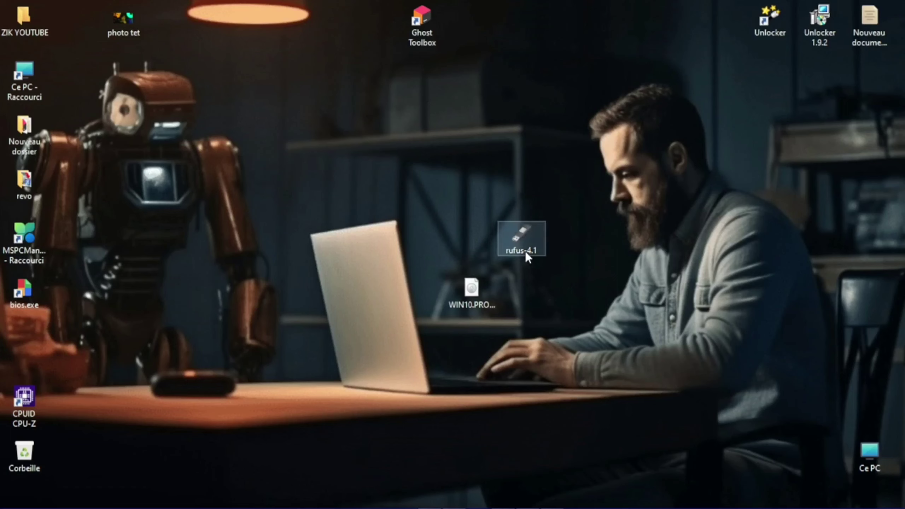
Step: Bring up Rufus, choose the IR5_CCSA_X6 (E:) [8 Go] drive as the device, and browse for the WIN10.PRO.20H2.SUPERLITE+COMPACT boot image
mouse_move(519, 508)
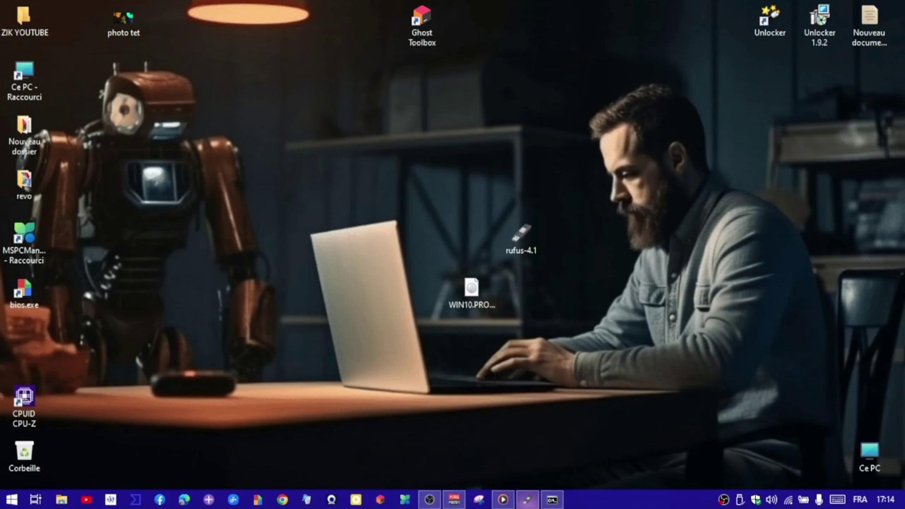
click(526, 501)
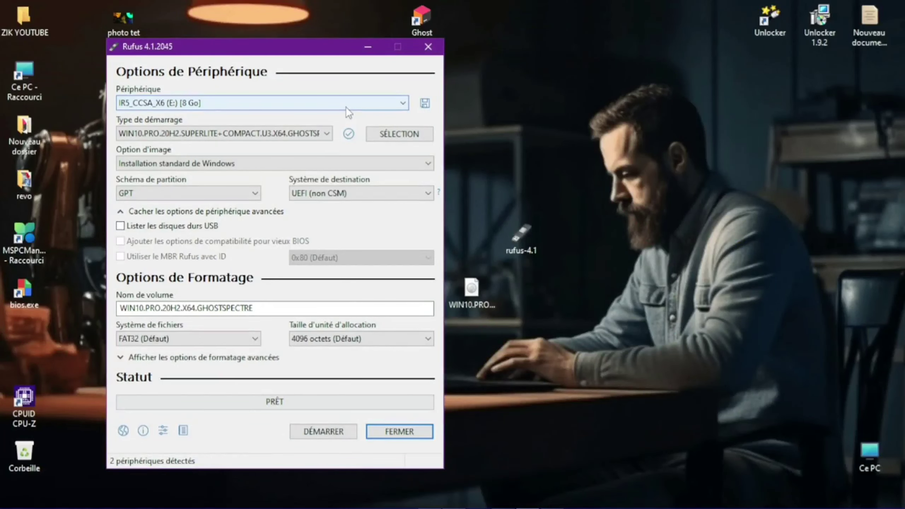
click(346, 107)
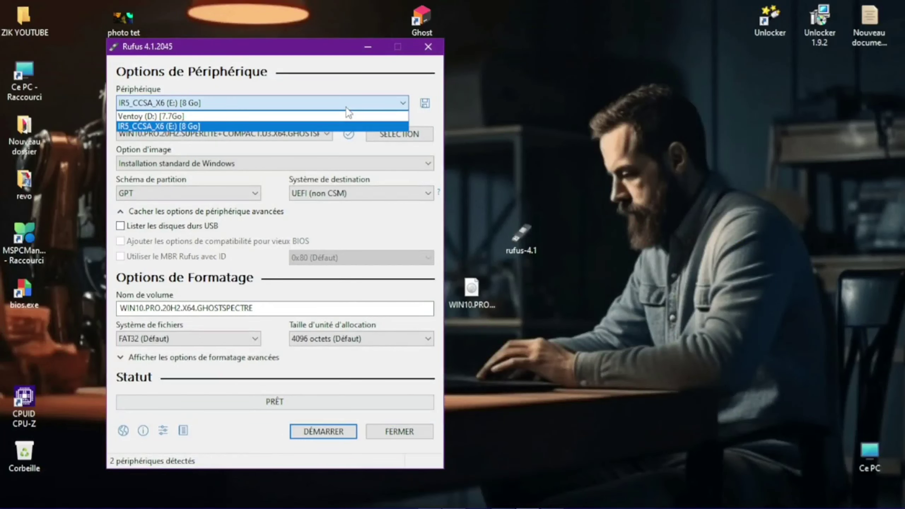
click(326, 125)
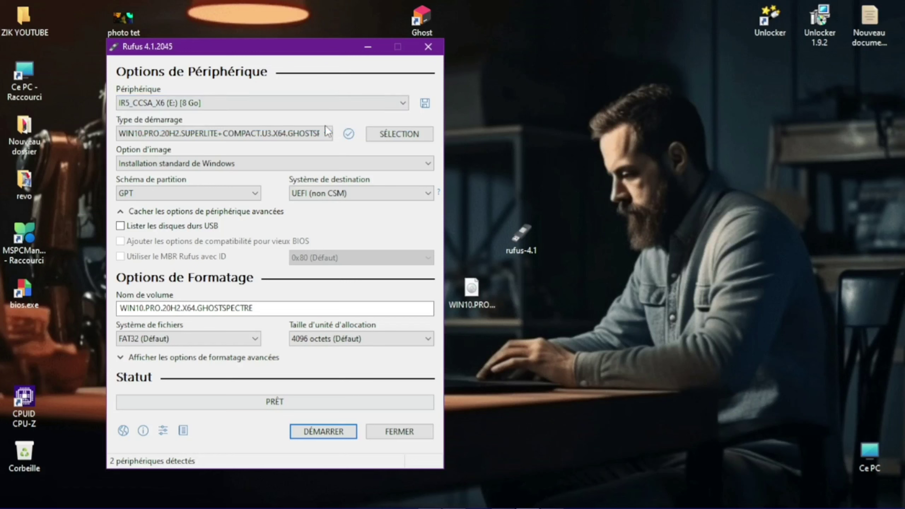
click(399, 134)
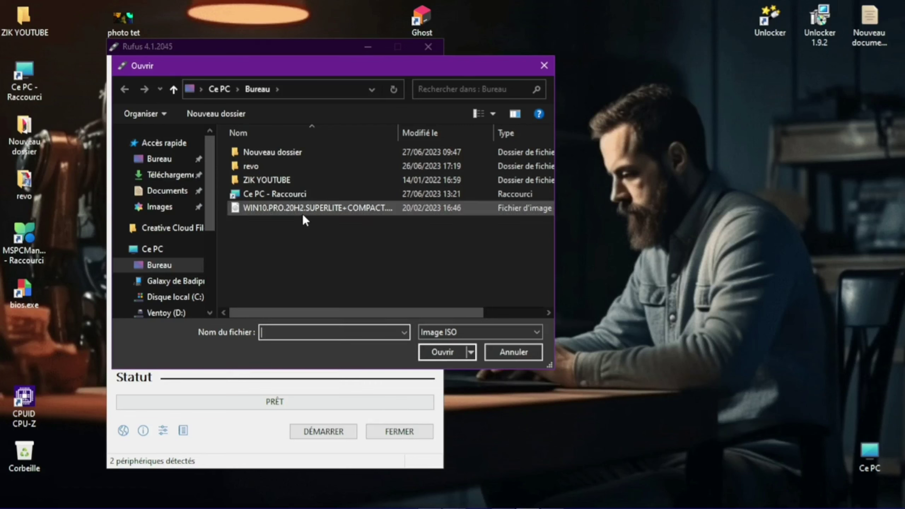
mouse_move(302, 208)
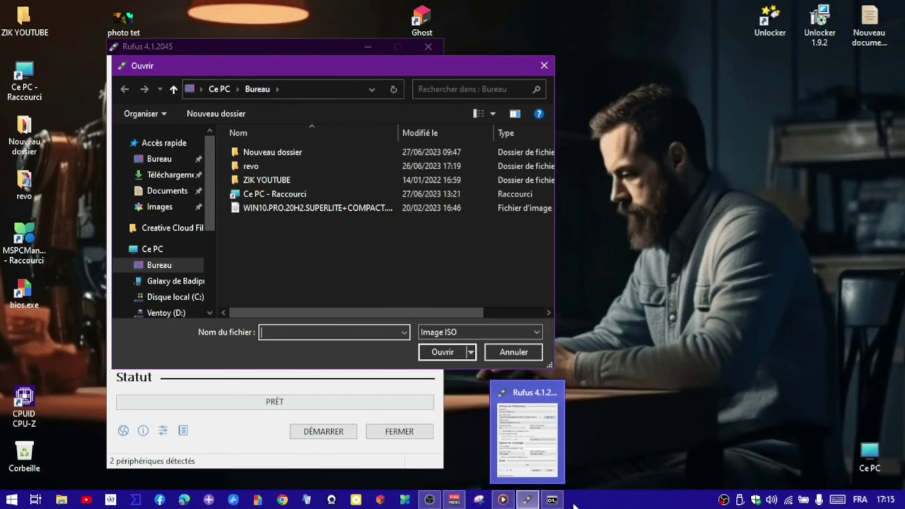
Step: Switch to Ghost Toolbox, open Standalone Windows Update with option 35, and check for the latest updates with option 1
click(552, 500)
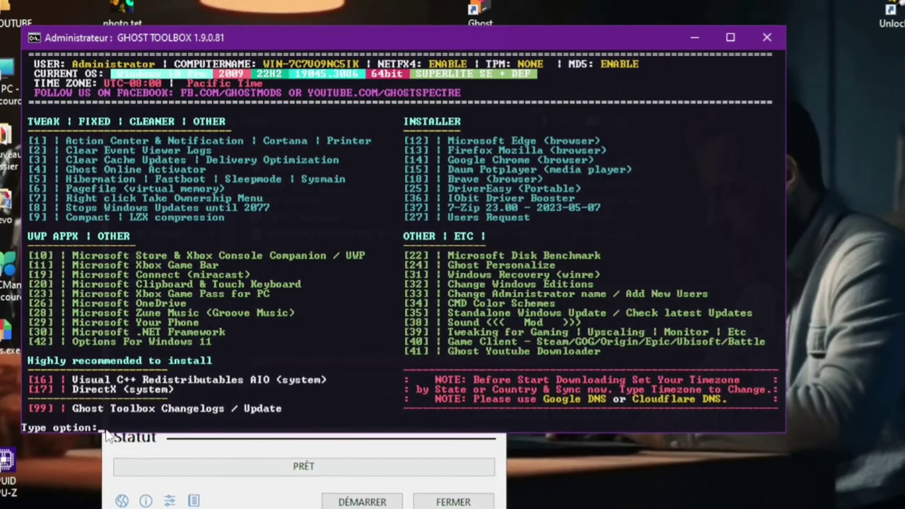
text(35)
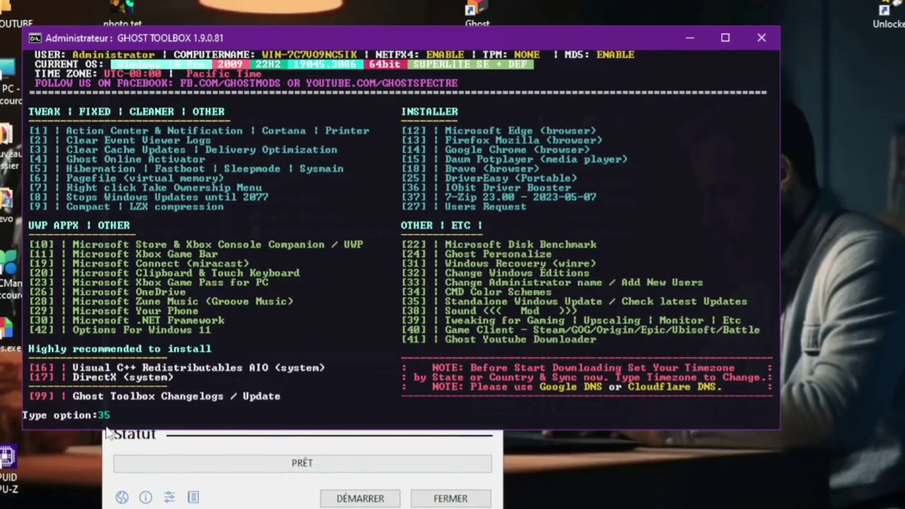
key(Return)
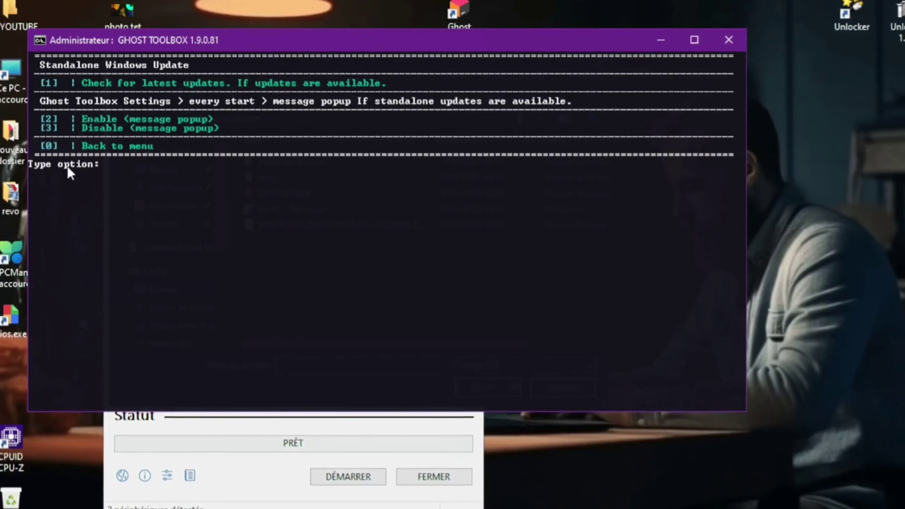
text(1)
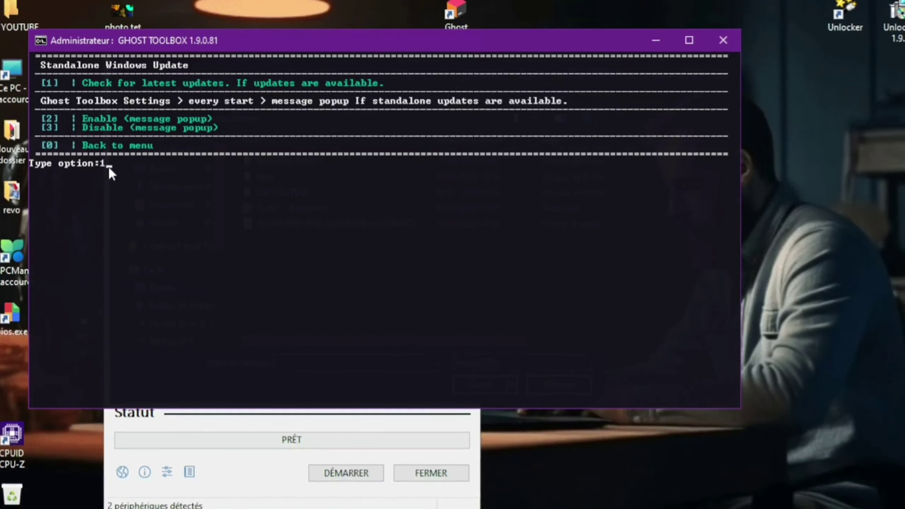
key(Return)
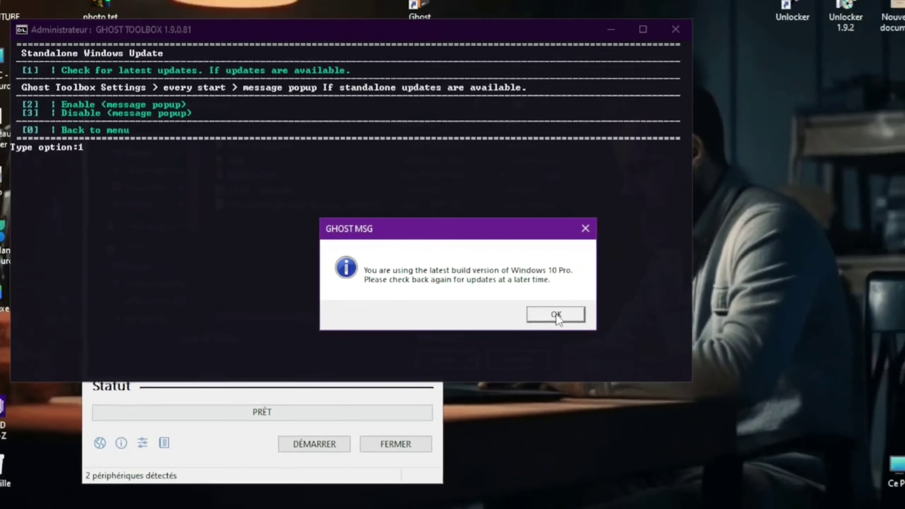
click(556, 314)
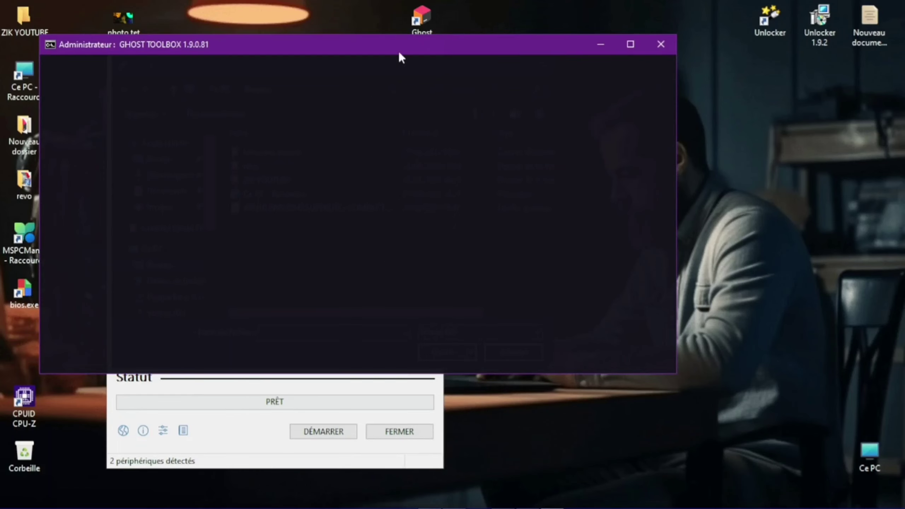
click(600, 46)
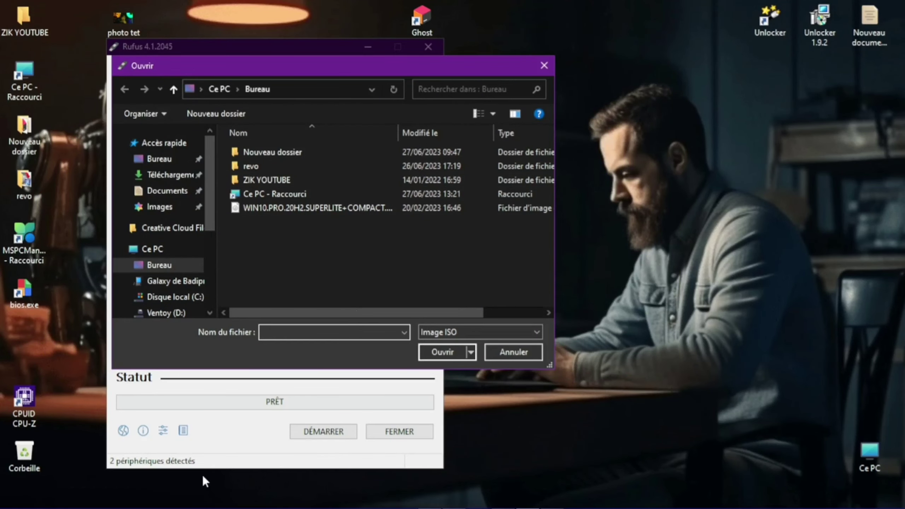
Step: Cancel the open image file chooser in Rufus and start the boot image selection again
click(229, 443)
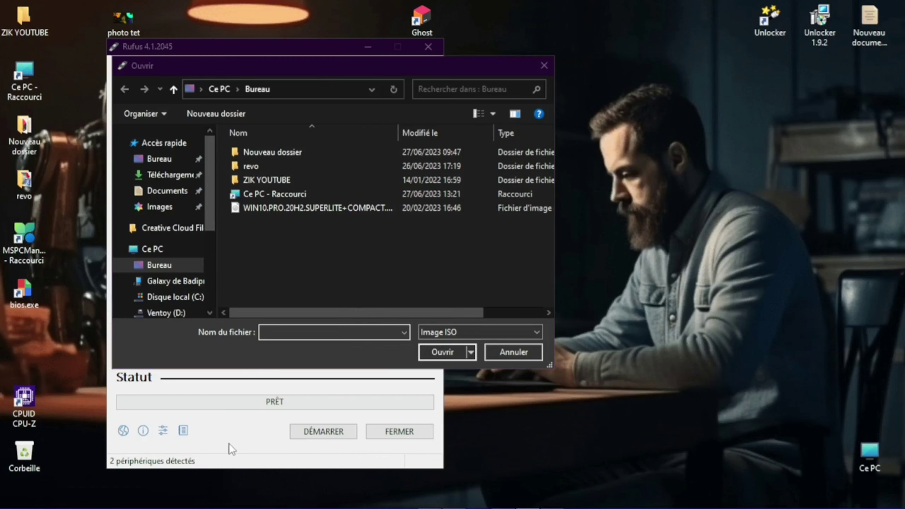
click(514, 343)
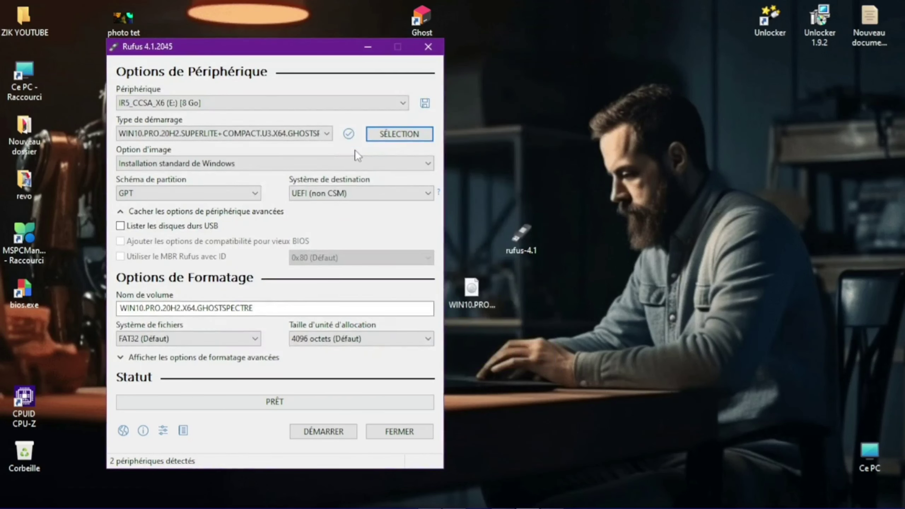
click(399, 135)
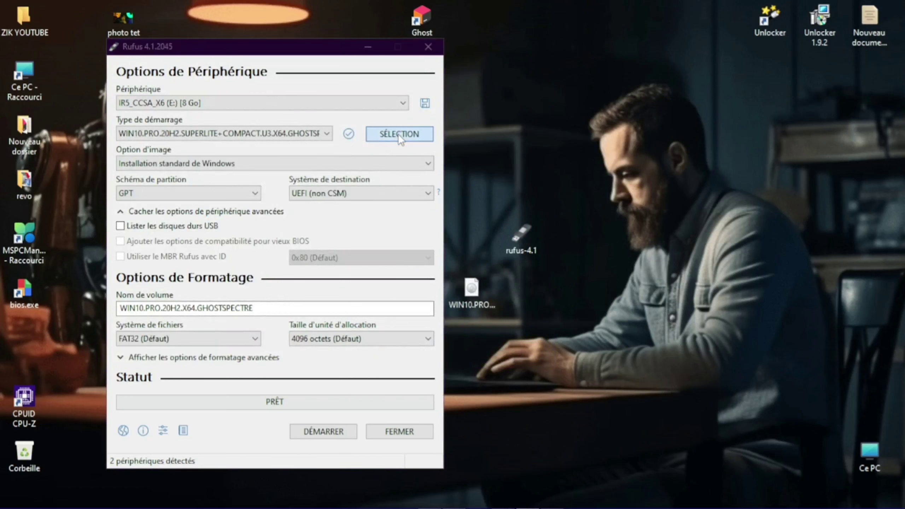
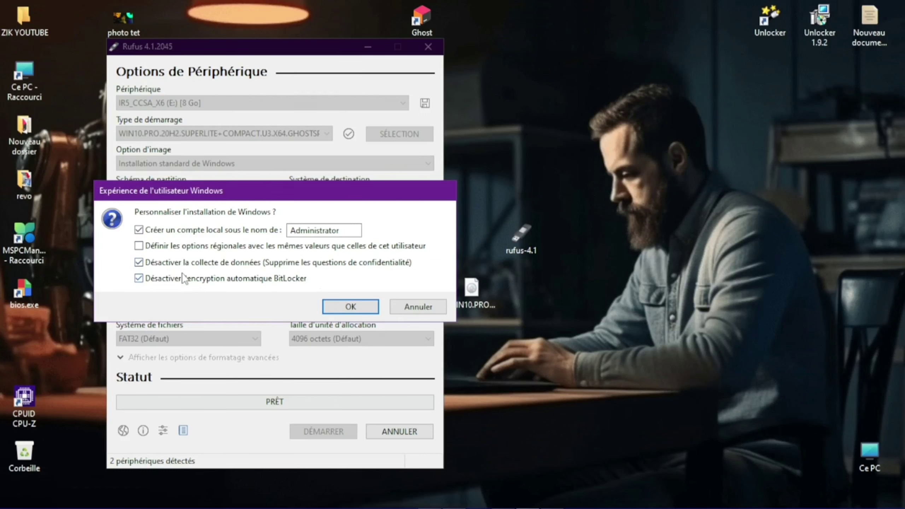
Step: Accept the Windows setup customizations with a local Administrator account, data collection and BitLocker disabled, then cancel erasing the USB drive and minimize Rufus
click(347, 308)
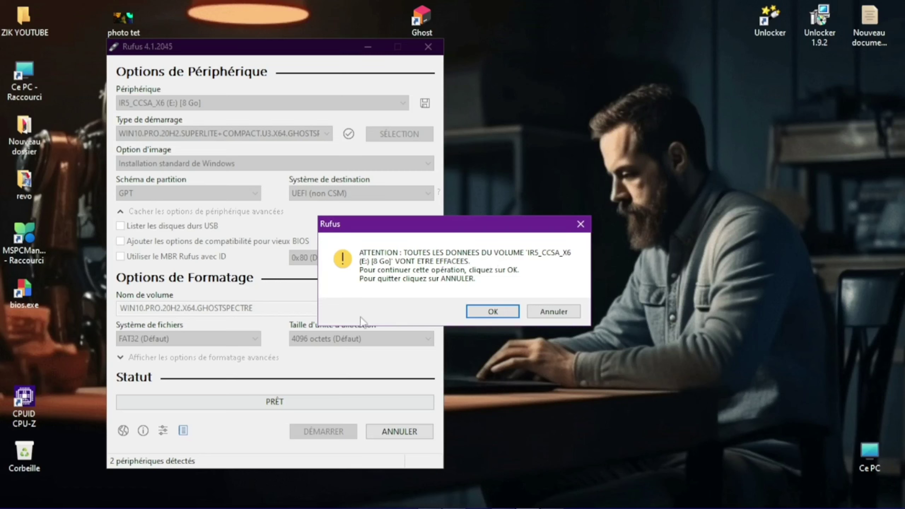
click(548, 307)
click(368, 47)
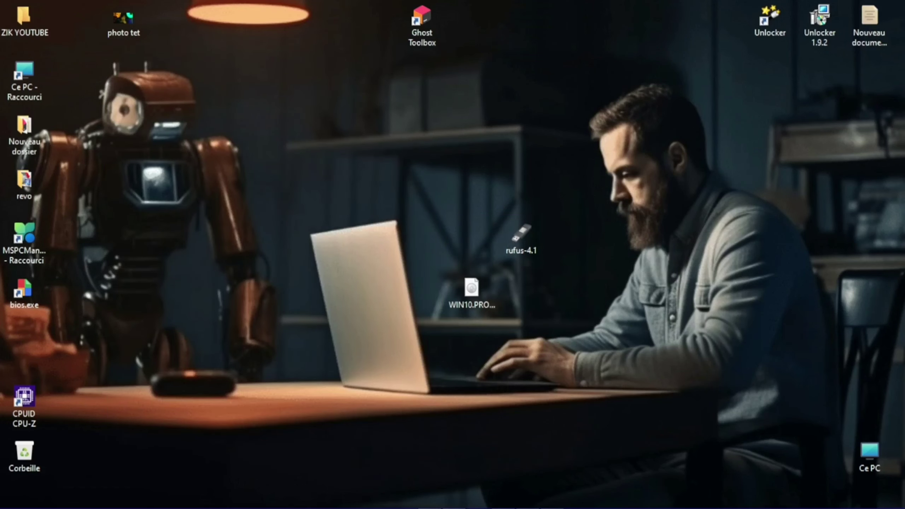
Step: Restore the minimized Rufus window and close the program
mouse_move(463, 505)
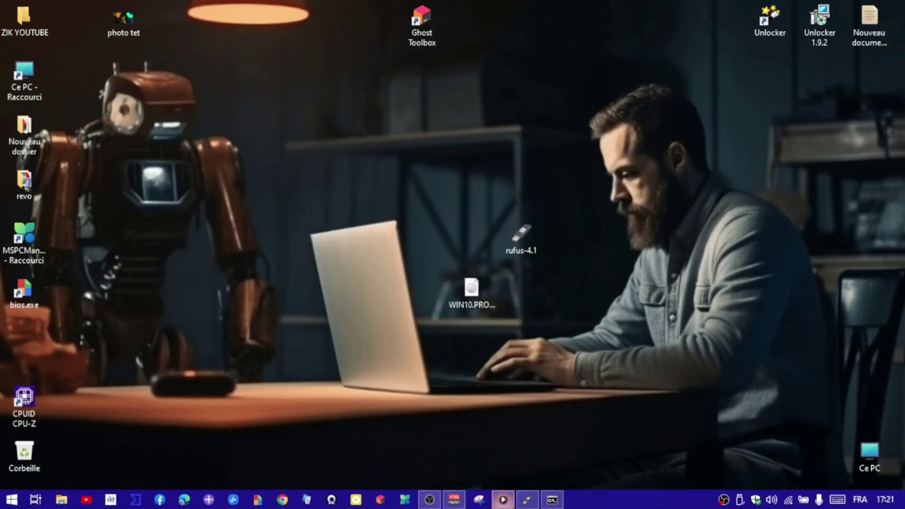
click(527, 501)
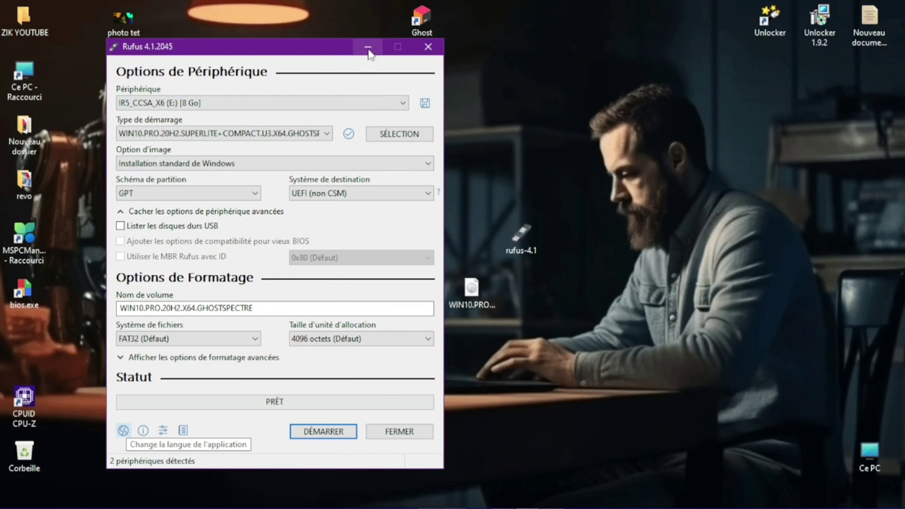
click(403, 430)
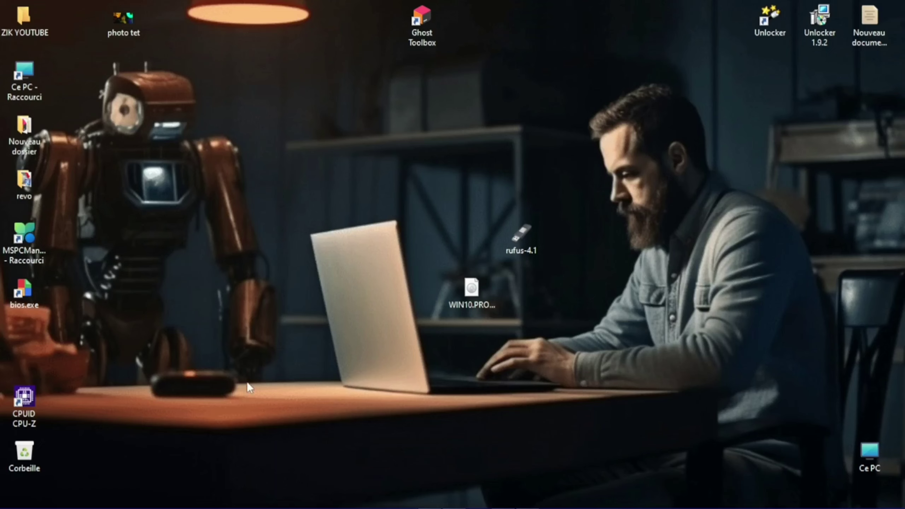
Step: Launch bios.exe from the desktop and open the Options d'amorçage entry of the BIOS setup
double_click(30, 294)
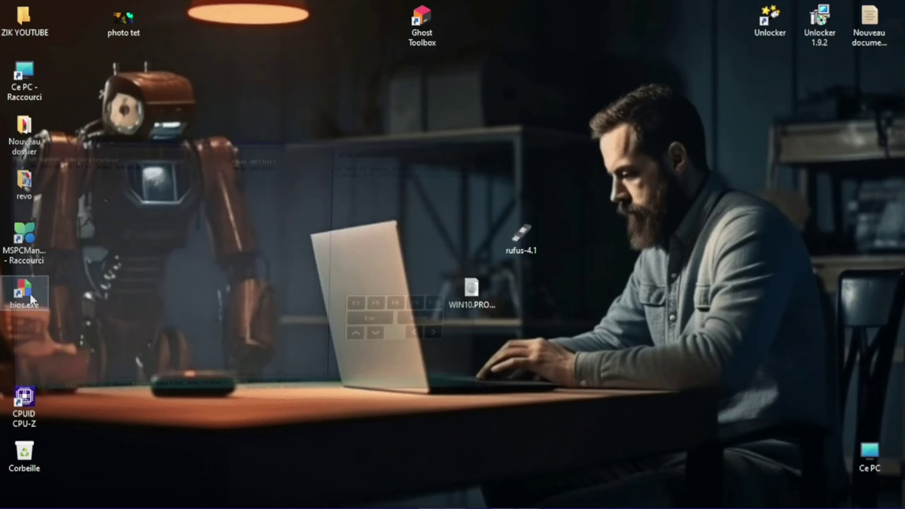
key(Down)
key(Down)
key(Down)
key(Down)
key(Down)
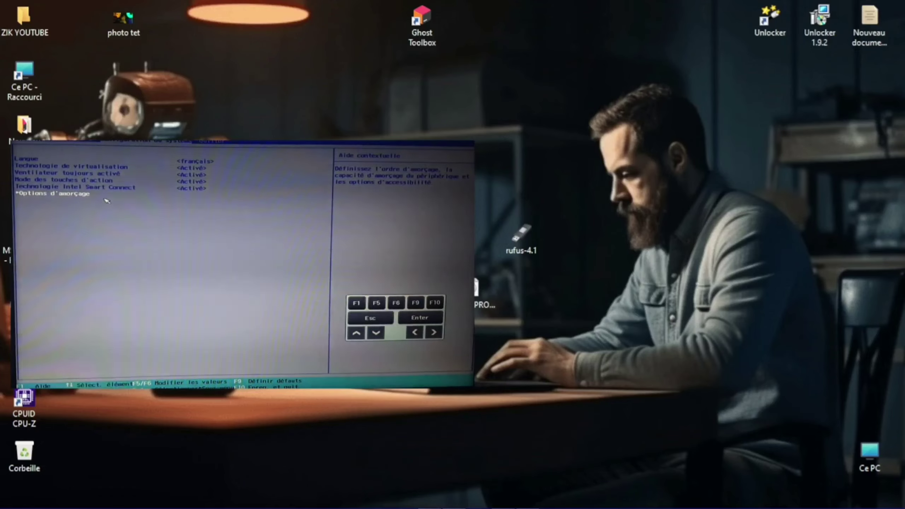
key(Return)
Step: Go down through the entries of the BIOS boot options page
key(Down)
key(Down)
key(Down)
key(Down)
key(Down)
key(Down)
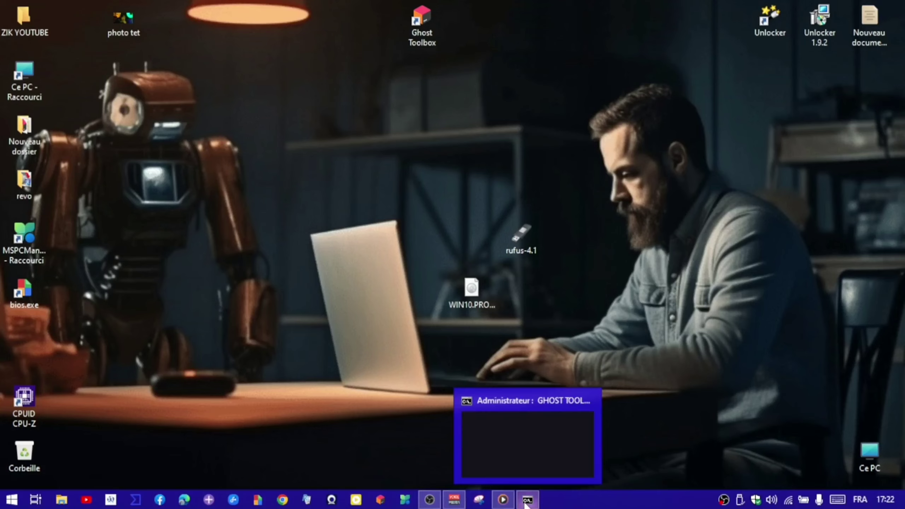
Step: Switch back to the Ghost Toolbox window showing its main list of options
click(528, 501)
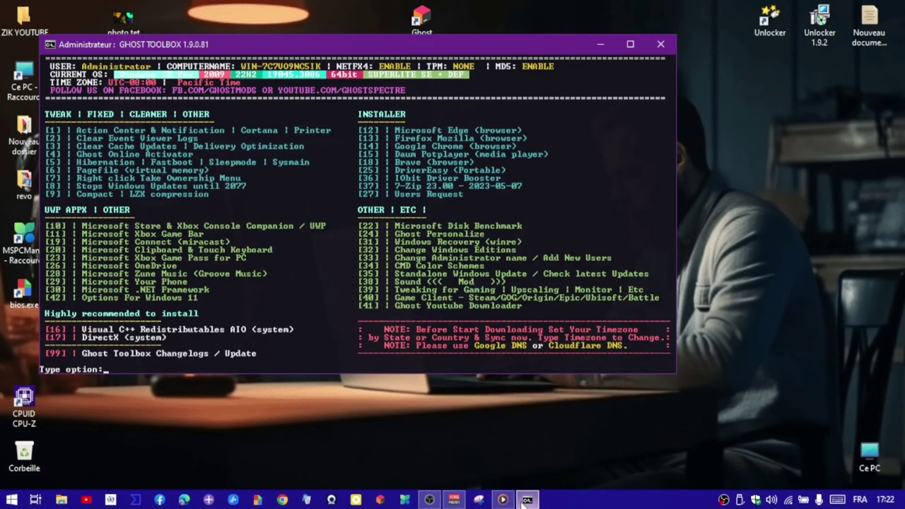